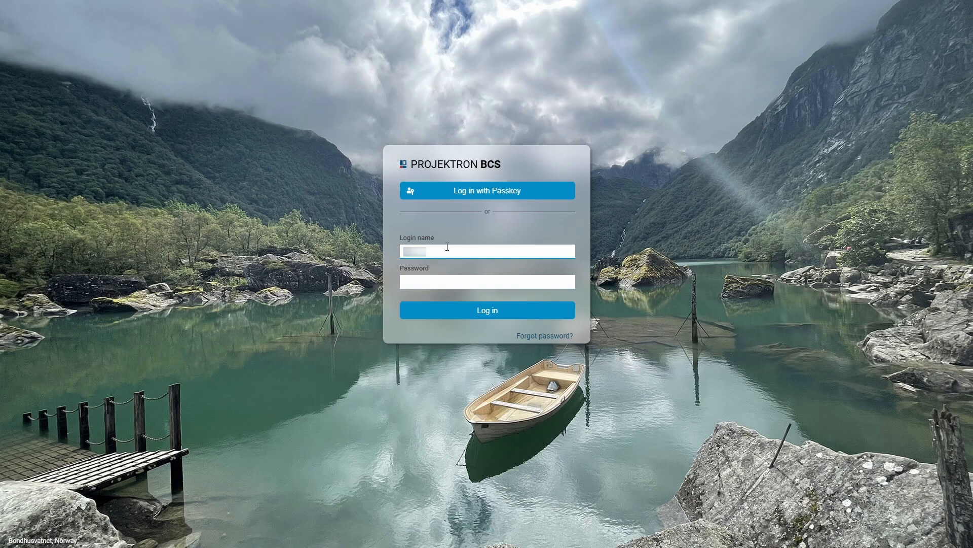
Enter the account password for the given login name and log in
key("Tab")
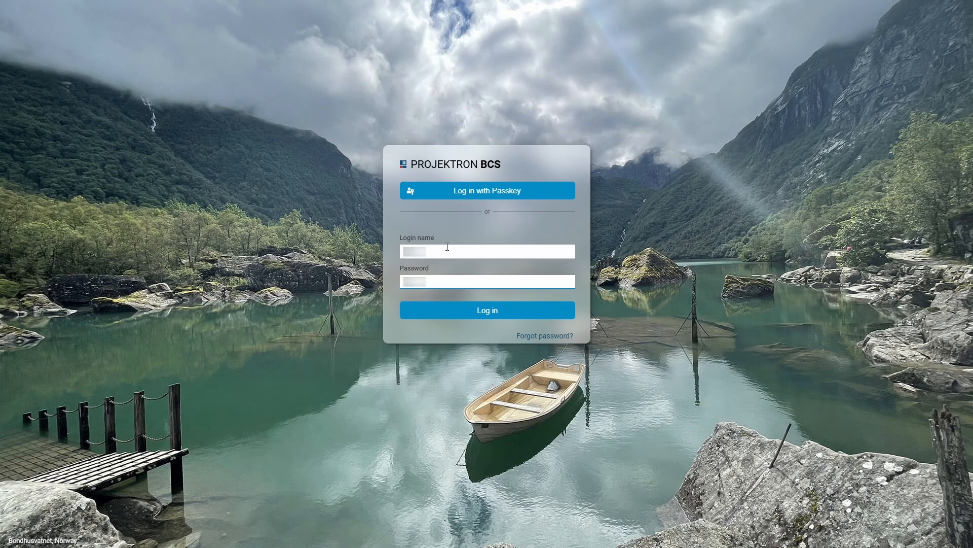
left_click(538, 311)
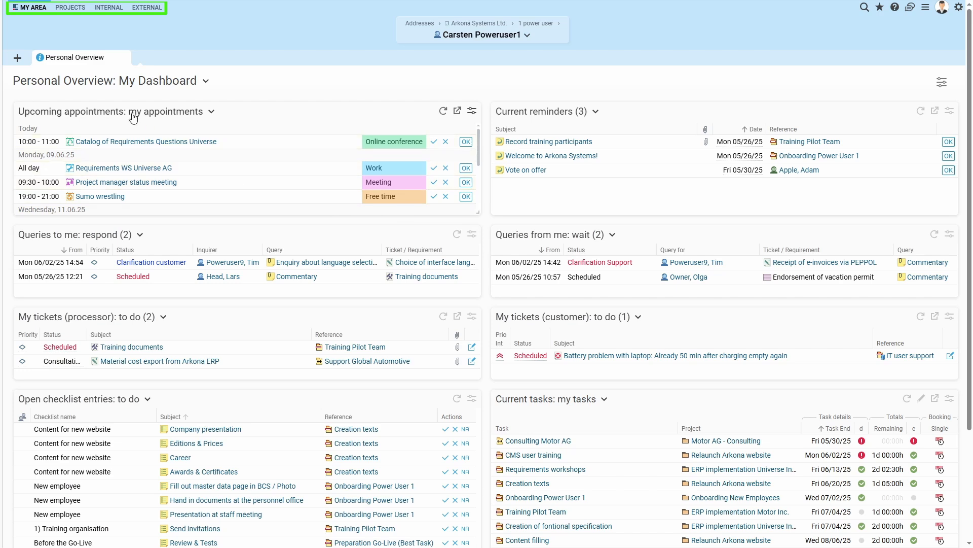
Add the Task check view from the project evaluations as a tab in the Projects area
left_click(79, 11)
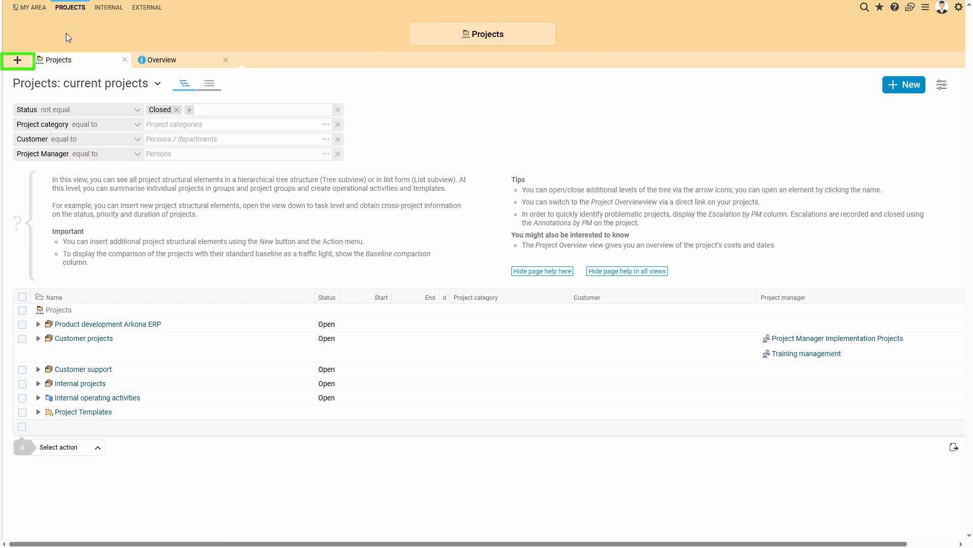
left_click(18, 62)
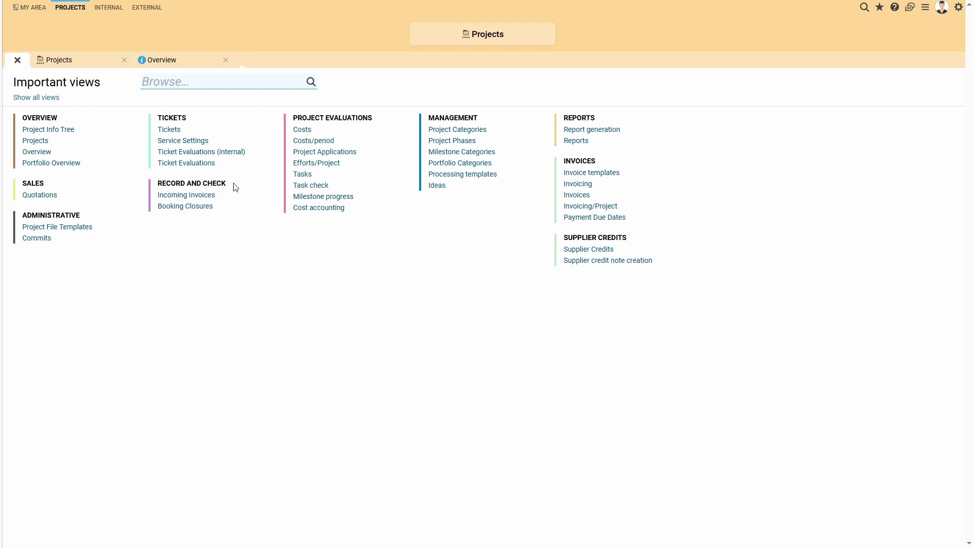
left_click(312, 188)
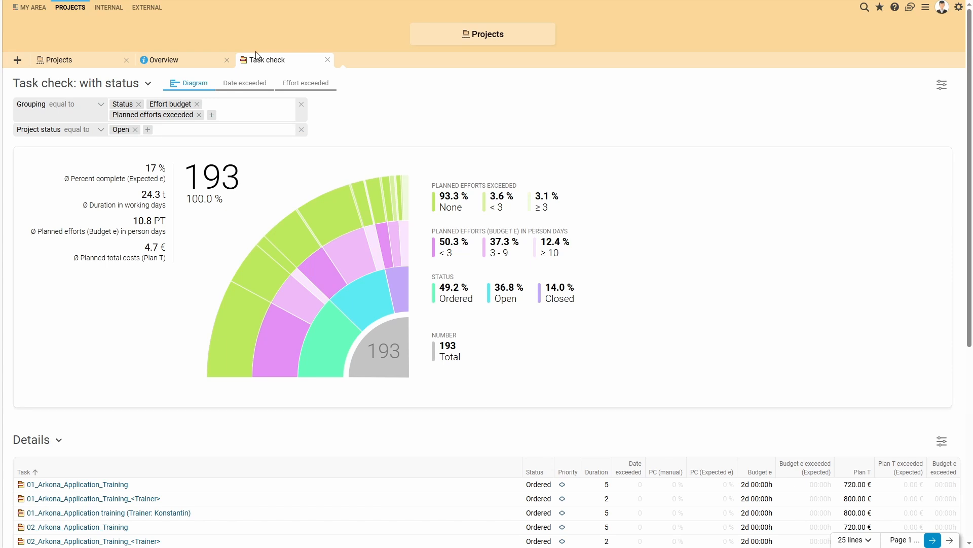
left_click_drag(258, 62, 339, 66)
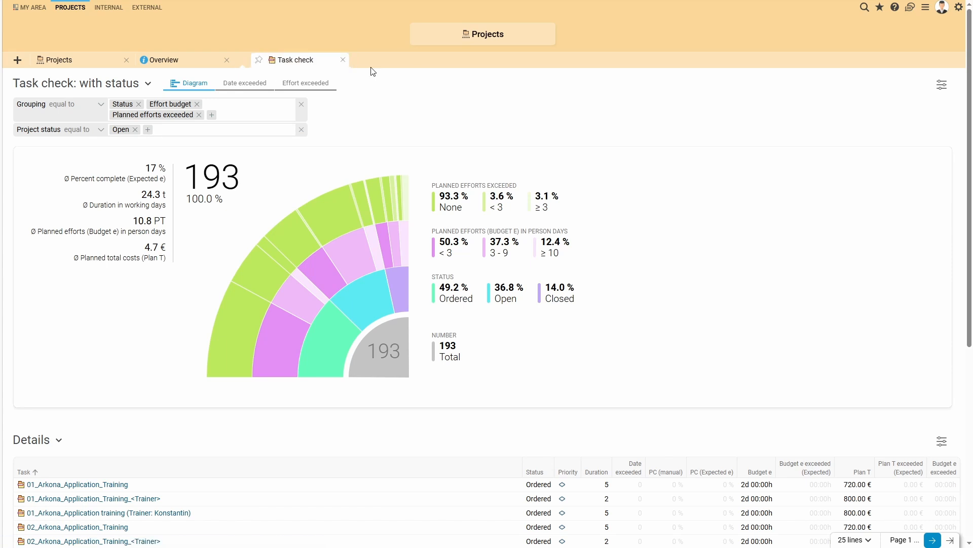
Open the ERP implementation Motor Inc. project from the current projects and put its ticket list into edit mode
left_click(59, 66)
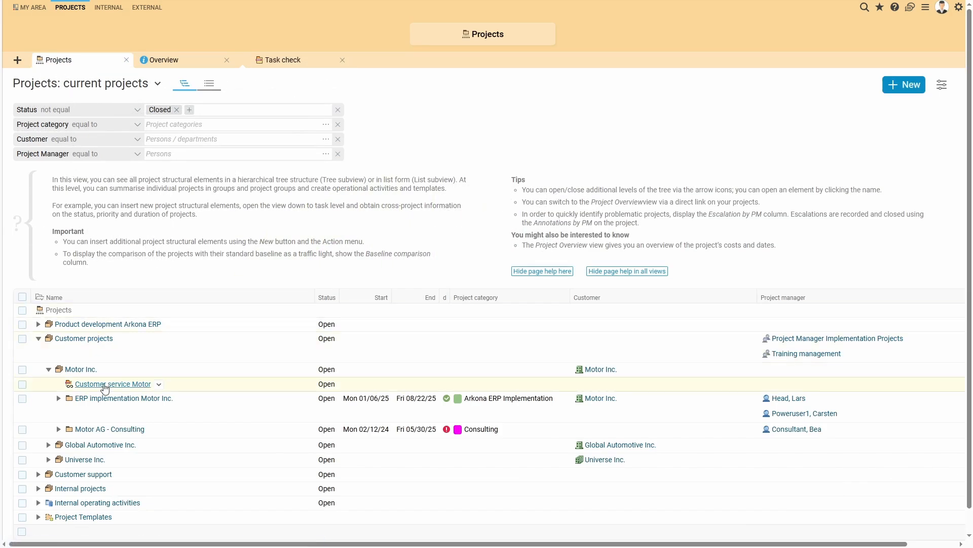
left_click(107, 400)
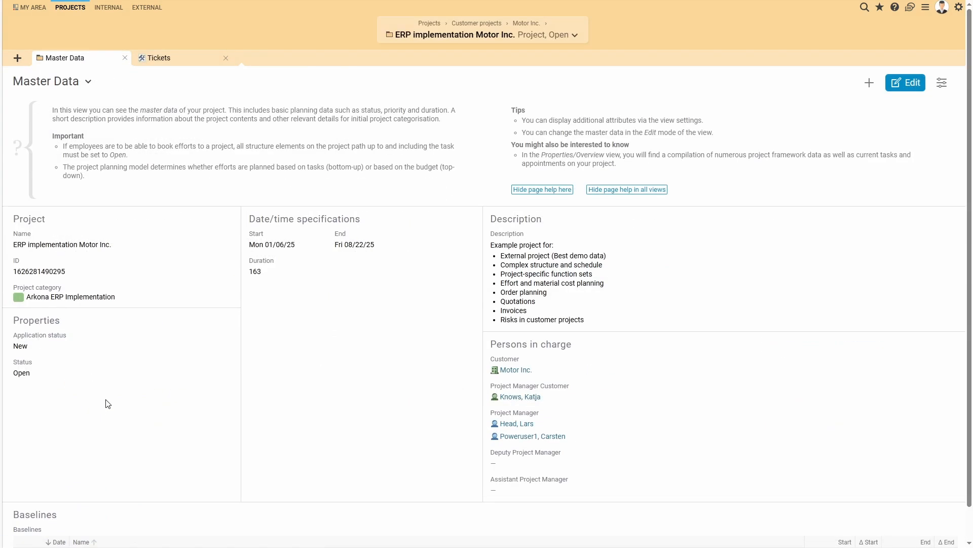
left_click(204, 63)
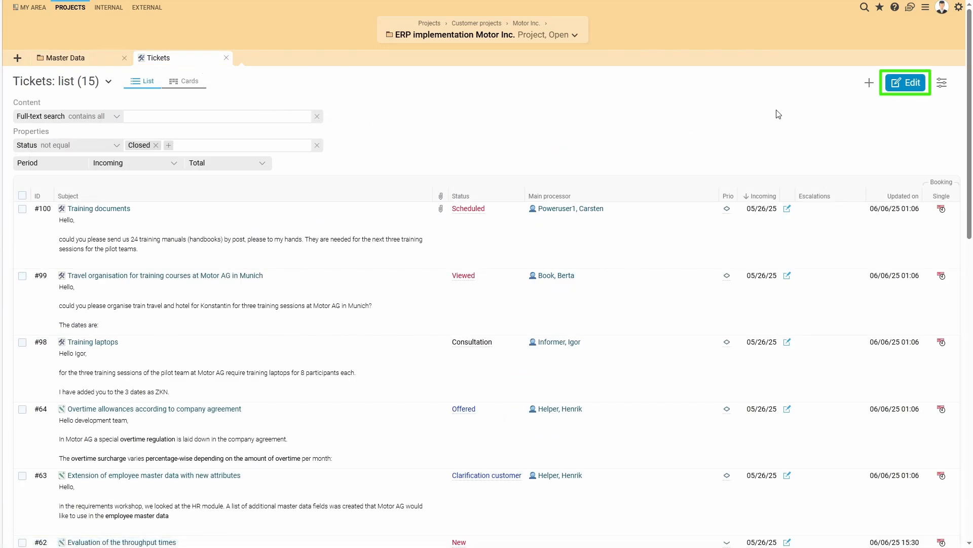
left_click(895, 90)
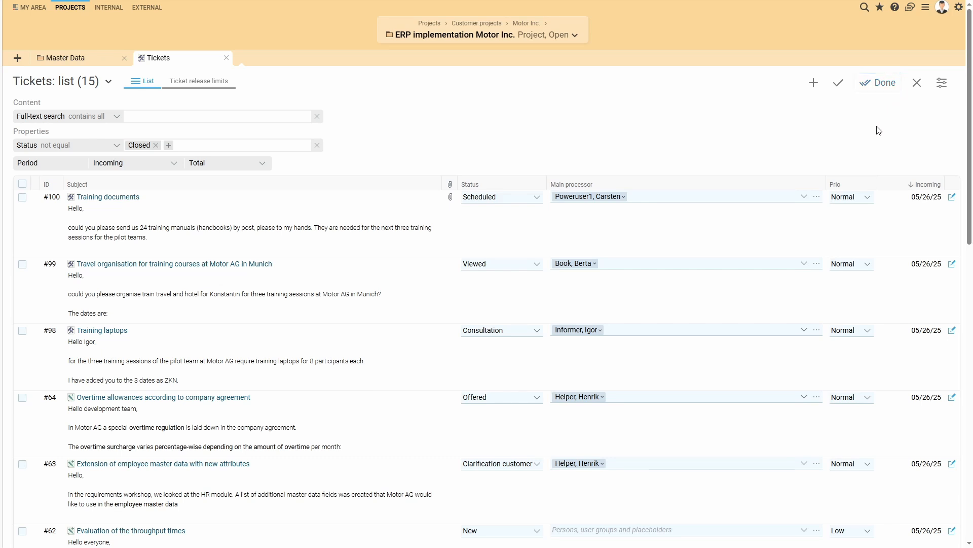
Sort the ticket list also by priority in ascending order and move the Prio column in front of the ID column
left_click(858, 183)
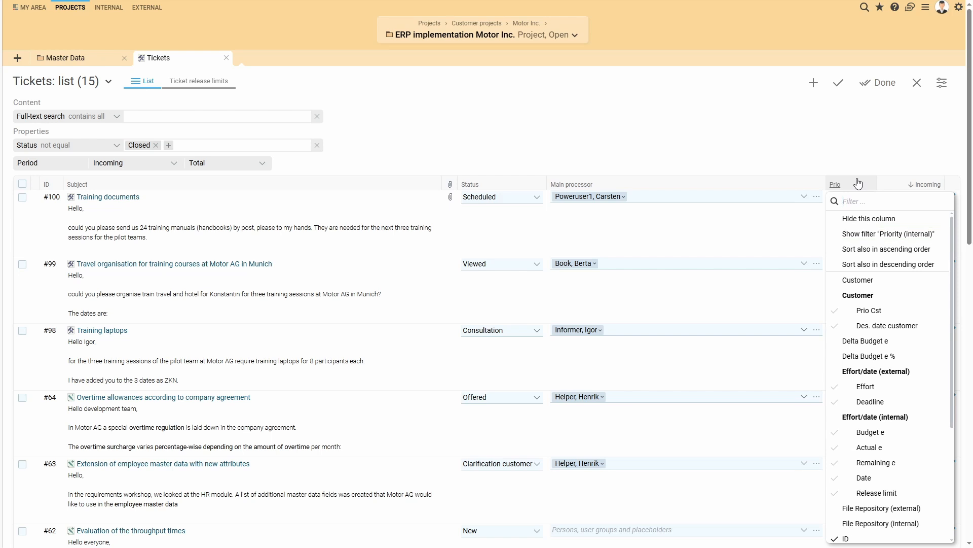
left_click(886, 254)
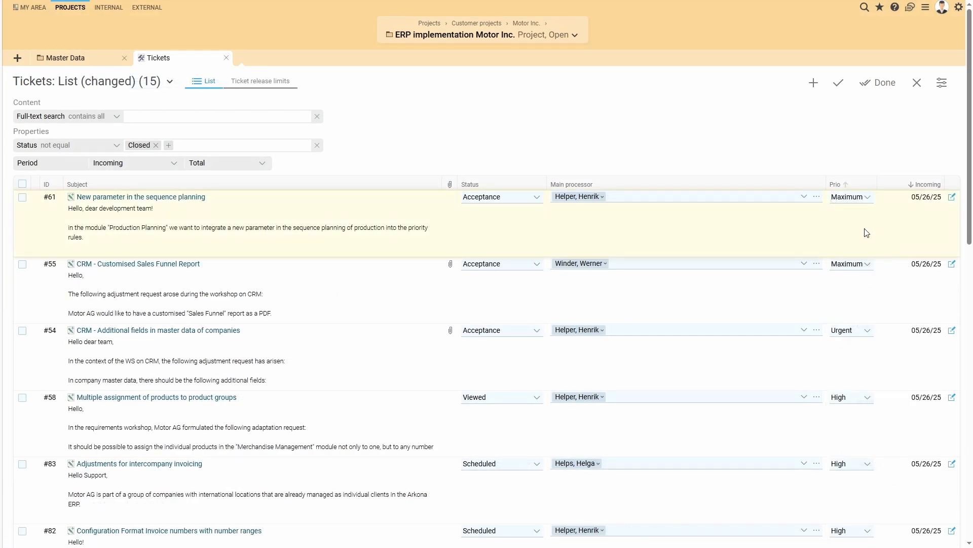
left_click_drag(845, 185, 62, 233)
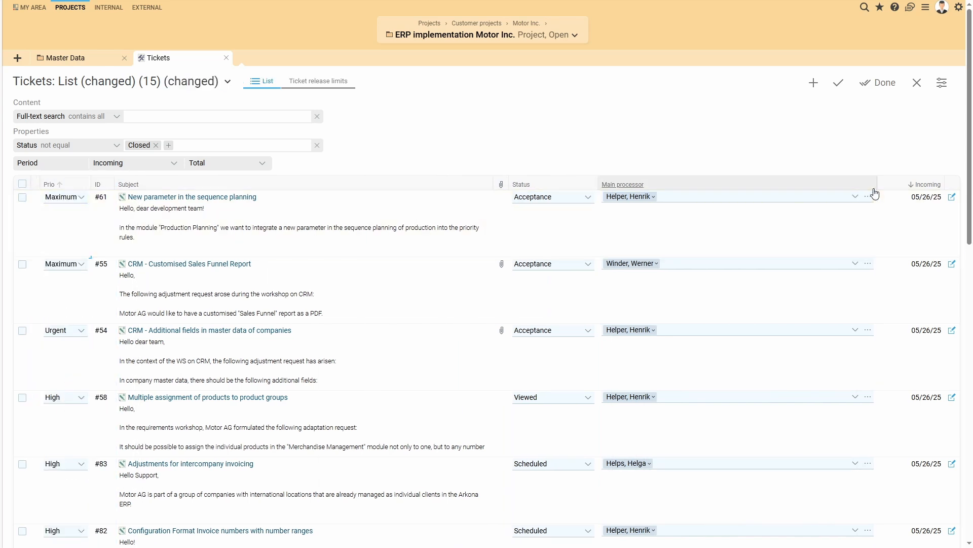
Narrow the Main processor column and widen the Subject column of the ticket list
left_click_drag(875, 186, 769, 198)
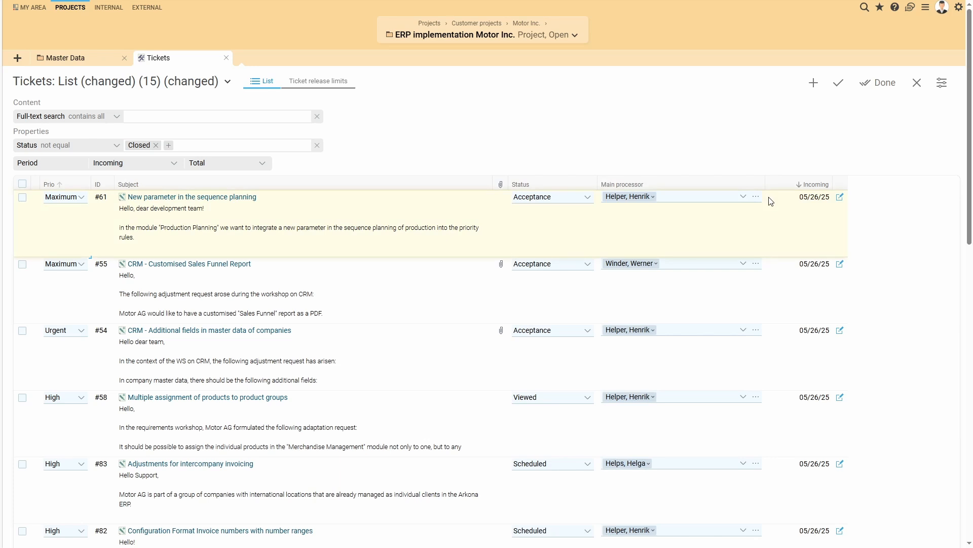
left_click_drag(491, 183, 606, 178)
double_click(607, 178)
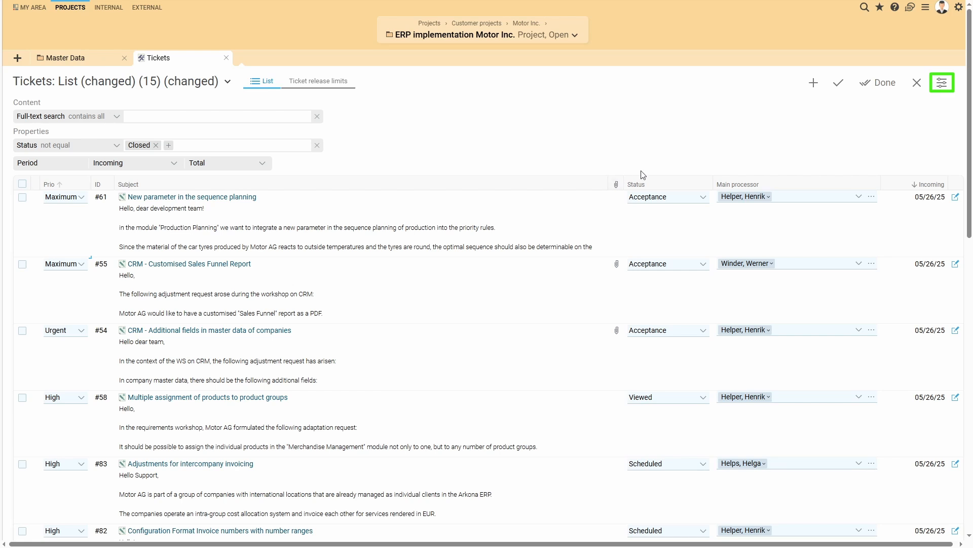
Turn off the Description option in the ticket view's settings
left_click(942, 84)
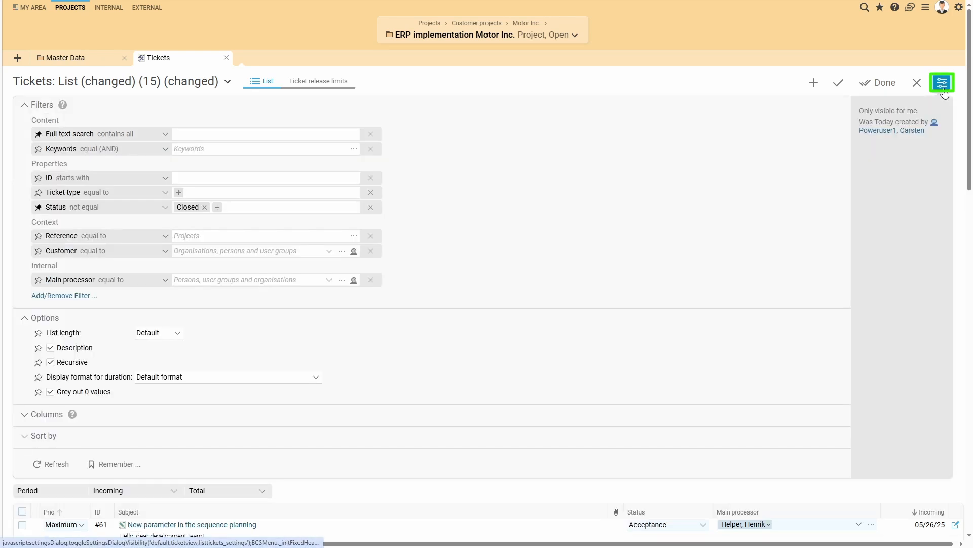
left_click(51, 349)
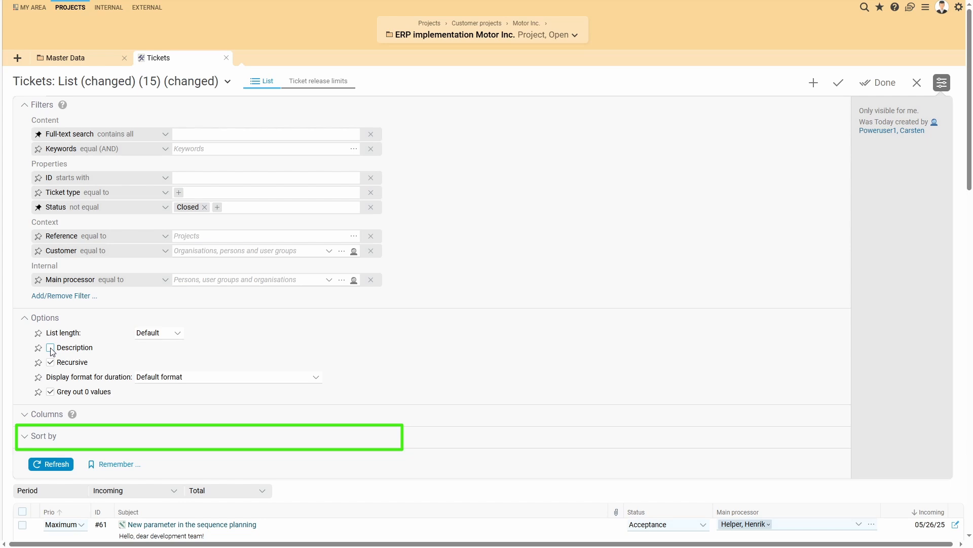
Set up a new presetting named "My tickets according to priority" with the description "sorted according to priority"
left_click(142, 469)
type("My ticke")
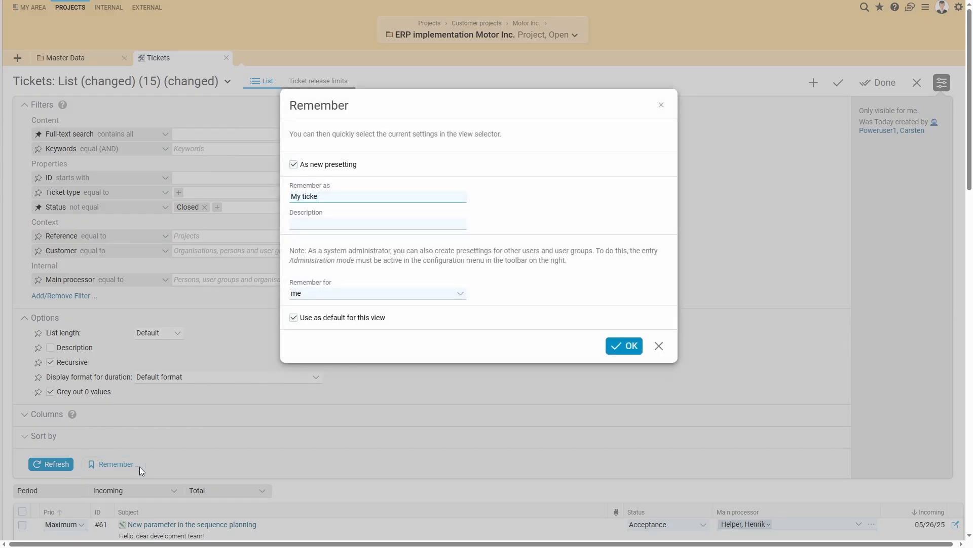
type("ts according to priority")
key("Tab")
type("sorted accor")
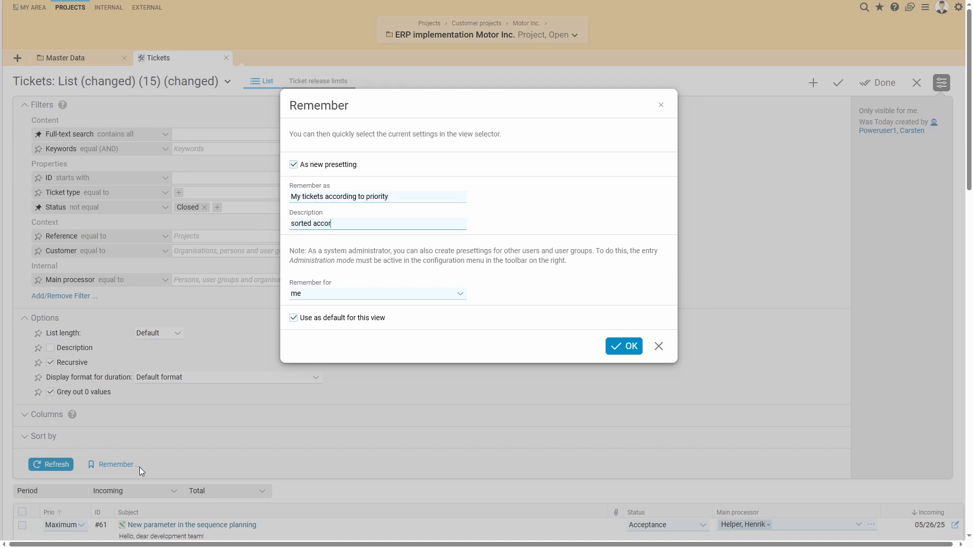
type("ding to priority")
Check the Selection choice for remembering, set it back to me, and save the presetting as default for this view
left_click(456, 295)
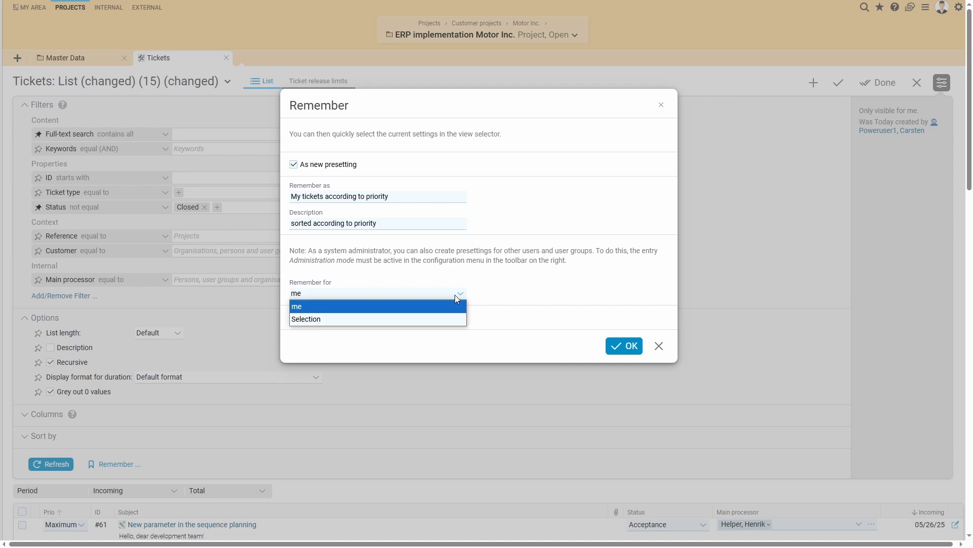
left_click(458, 319)
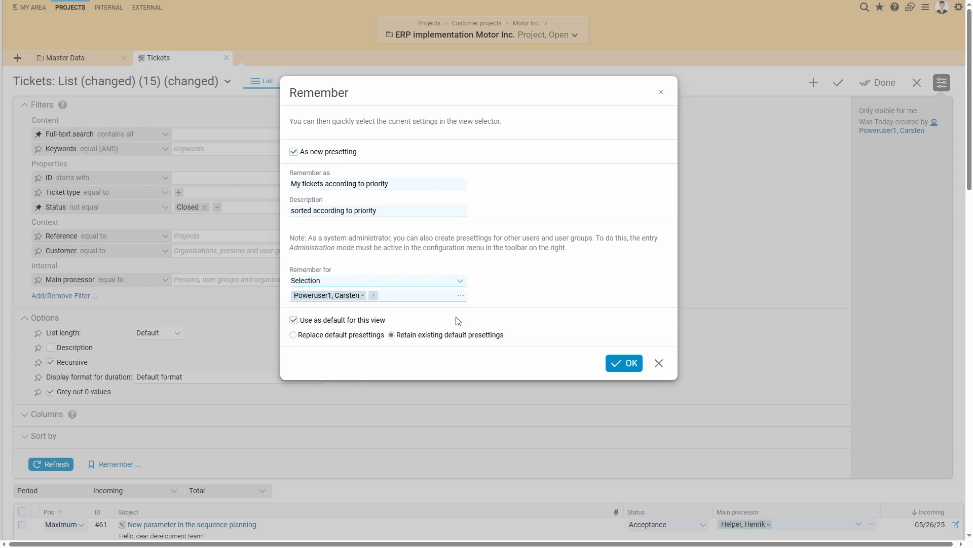
left_click(458, 284)
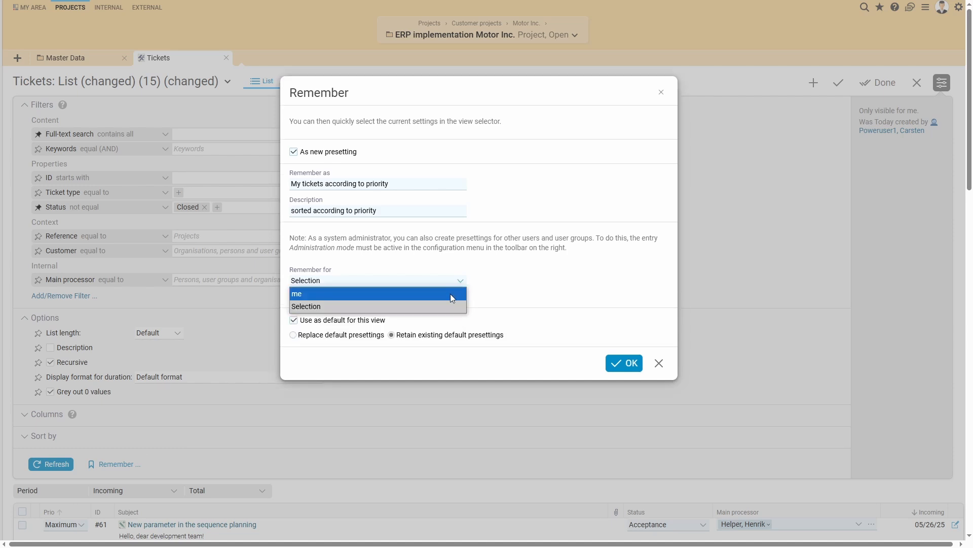
left_click(453, 294)
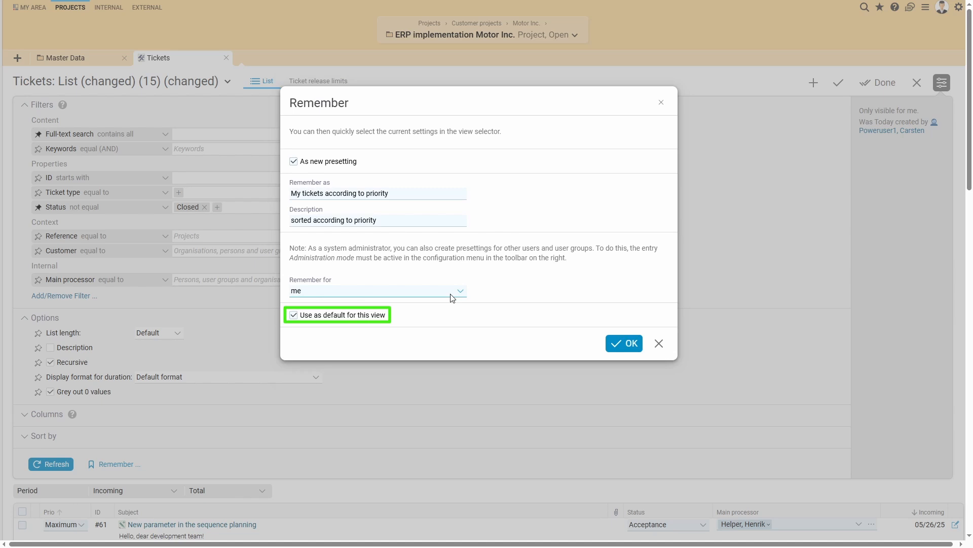
left_click(619, 349)
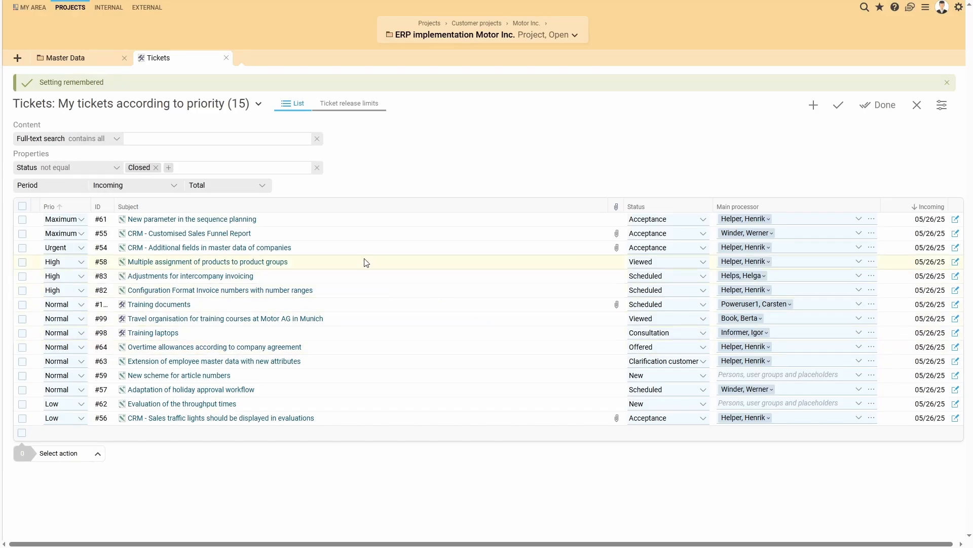
Look through the ticket view's presettings and the browser's list of previously visited pages
left_click(255, 108)
left_click(264, 121)
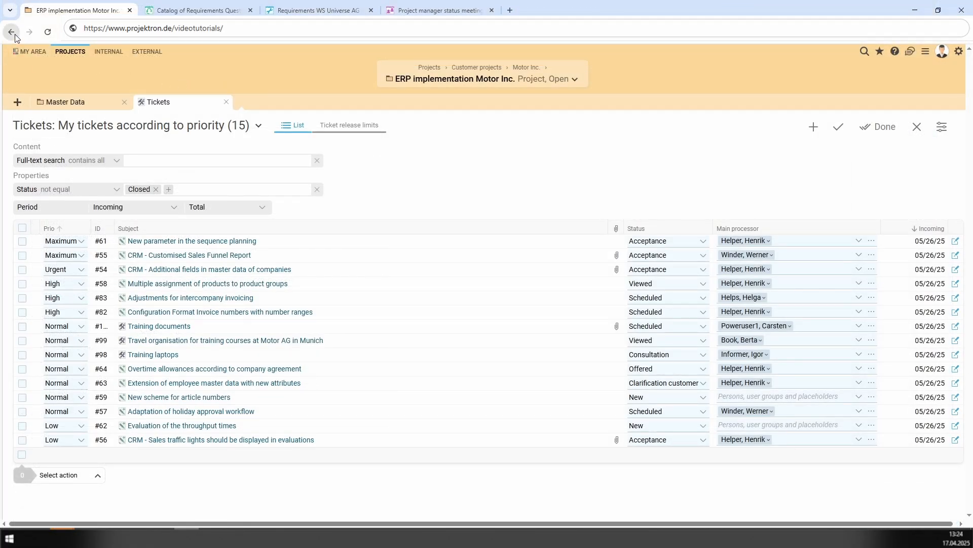
right_click(12, 32)
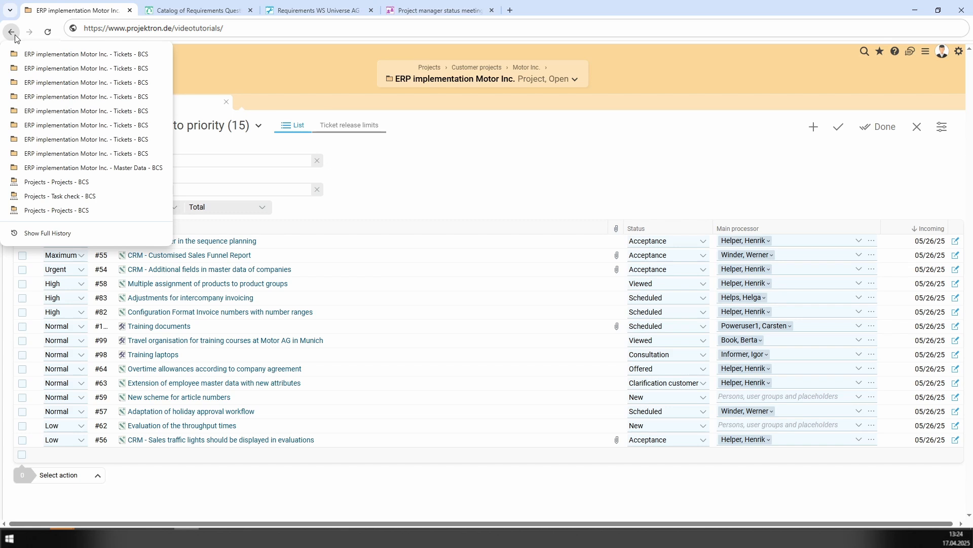
key("F5")
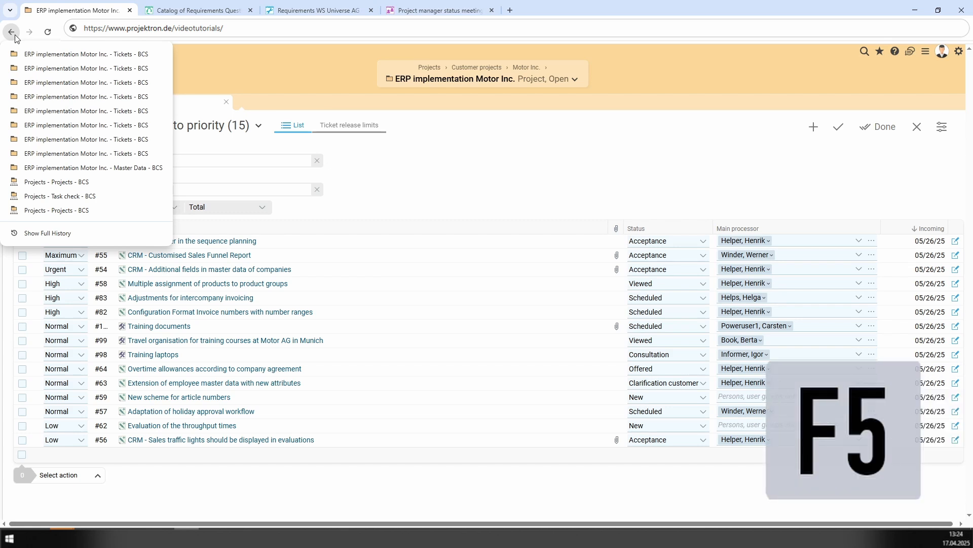
left_click(188, 77)
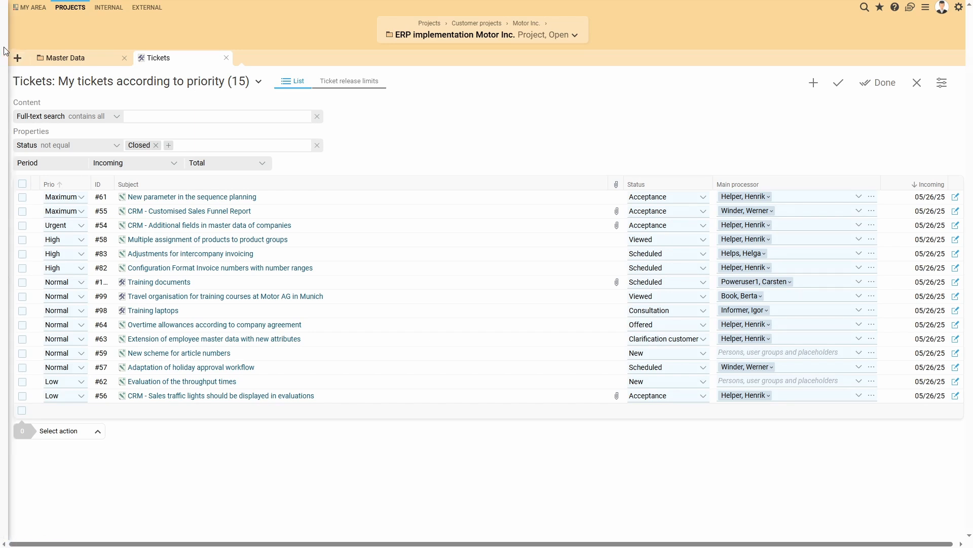
Show the project tree navigator permanently beside the tickets and switch it to the Internal tree
mouse_move(2, 49)
left_click(120, 8)
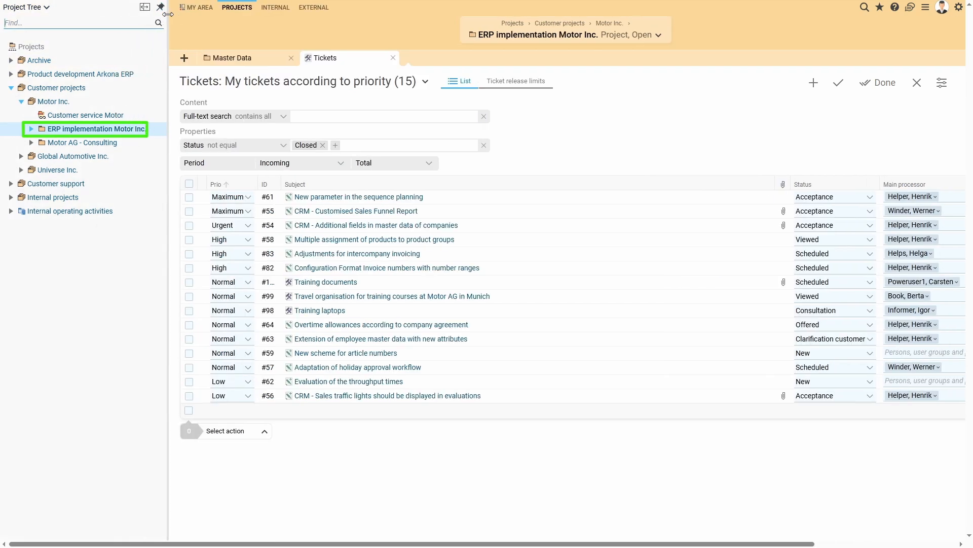
left_click(46, 7)
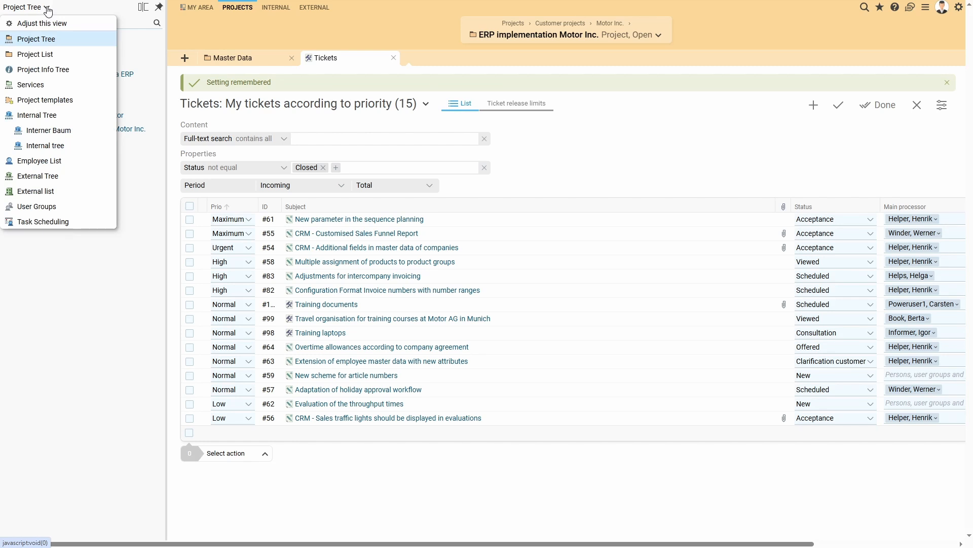
left_click(91, 145)
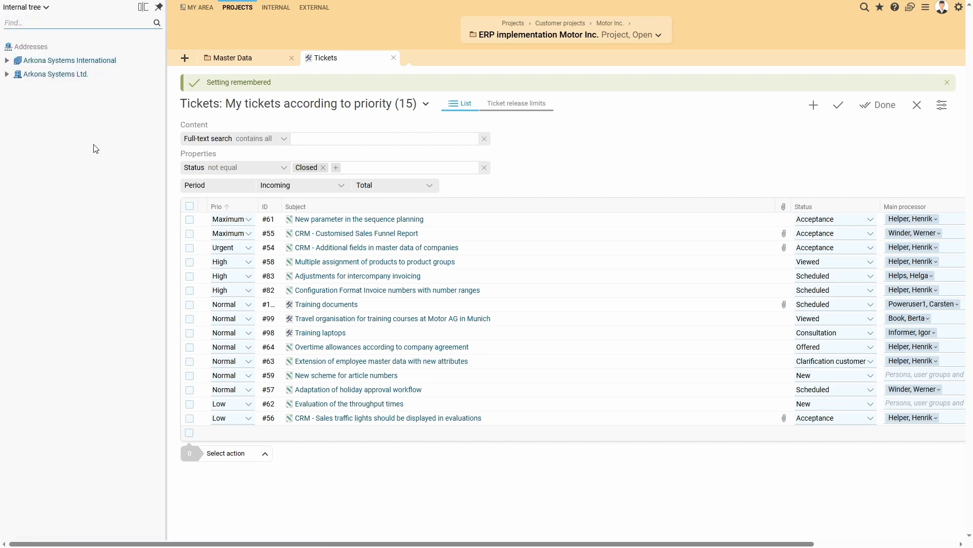
Expand Arkona Systems Ltd. and move the second employee listed under 2 Consultation into the 3 Support department
left_click(7, 75)
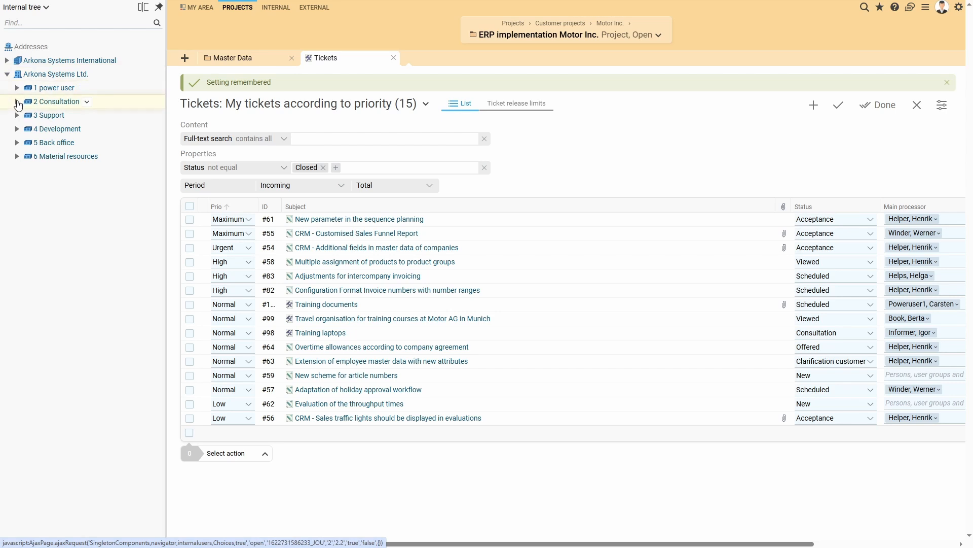
left_click(17, 101)
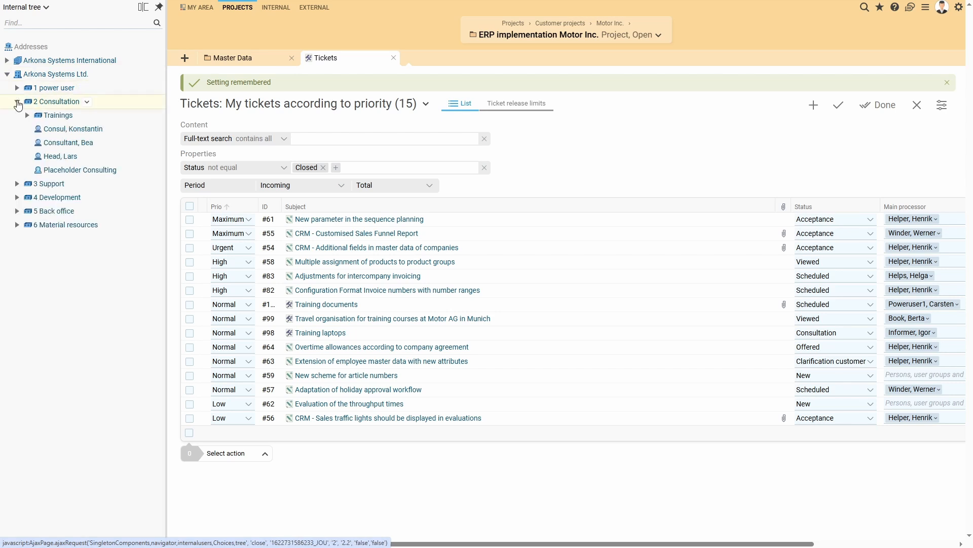
left_click(16, 183)
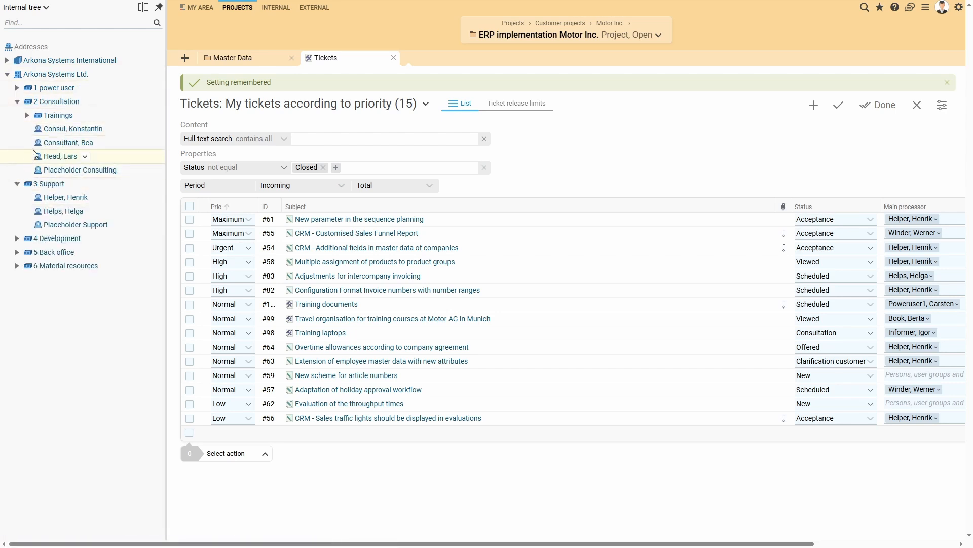
left_click_drag(39, 143, 41, 189)
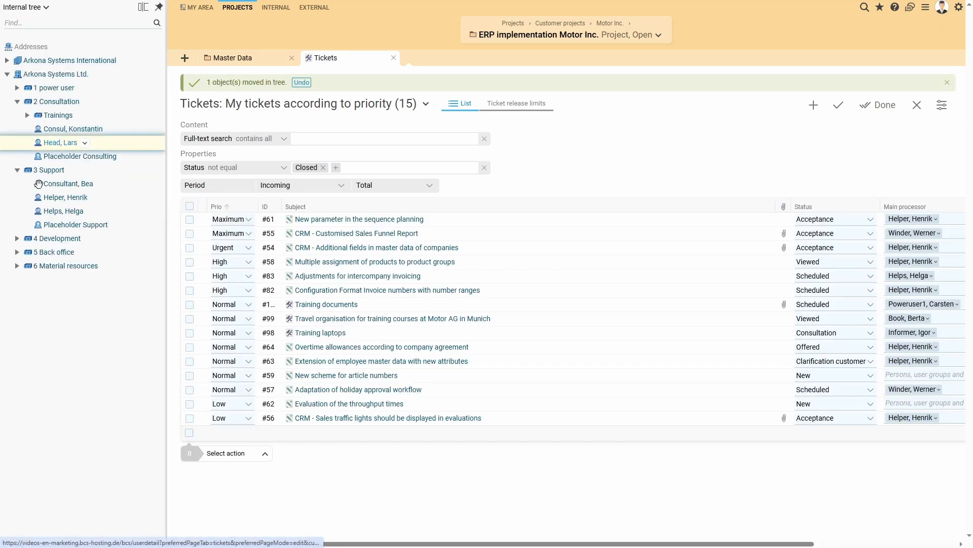
Undo the last move of an employee between departments in the tree
left_click(301, 82)
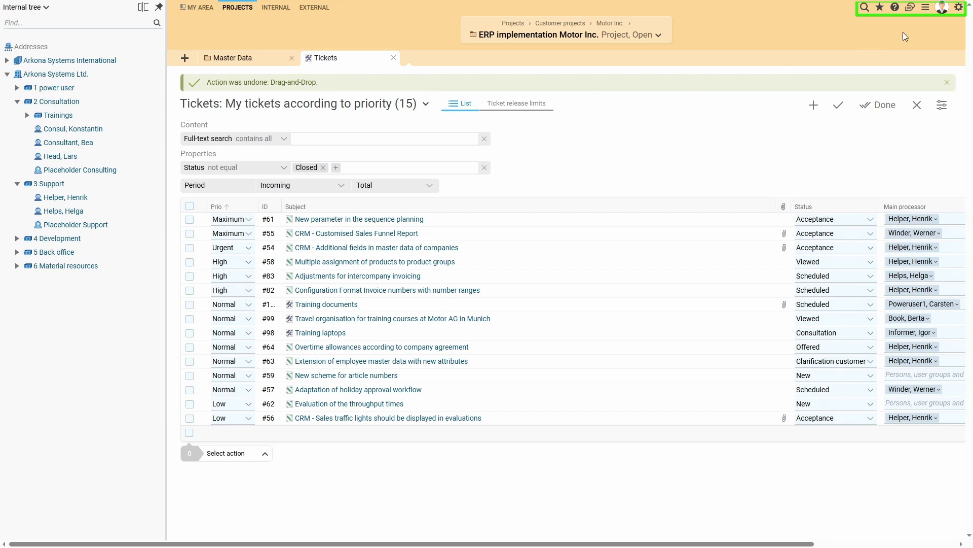
Pin Personal work organisation to the header as a quick-access function and look at its available actions
left_click(926, 10)
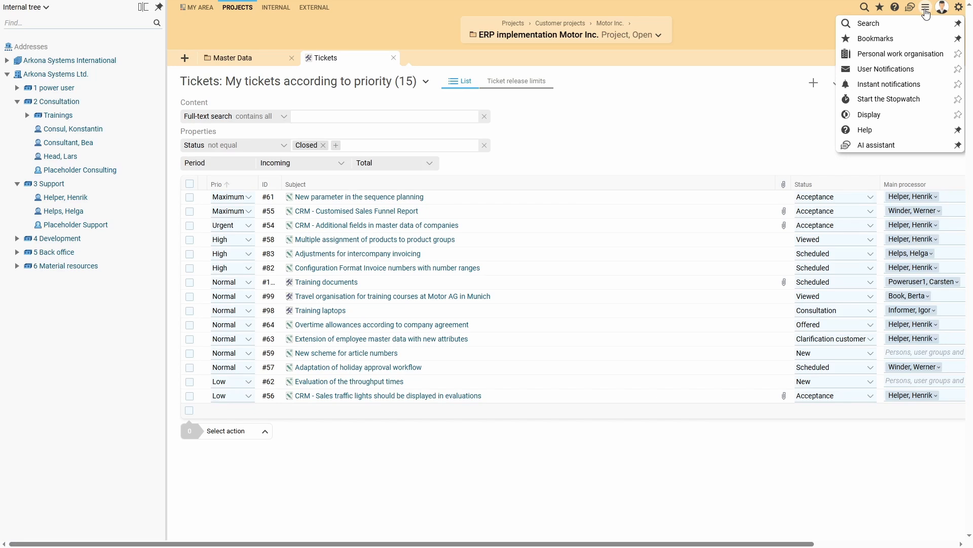
left_click(958, 54)
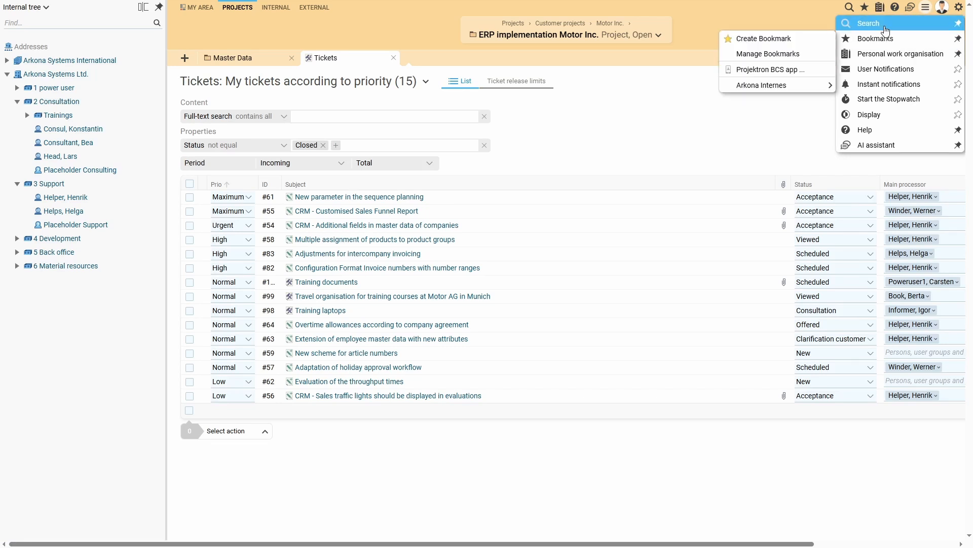
left_click(886, 15)
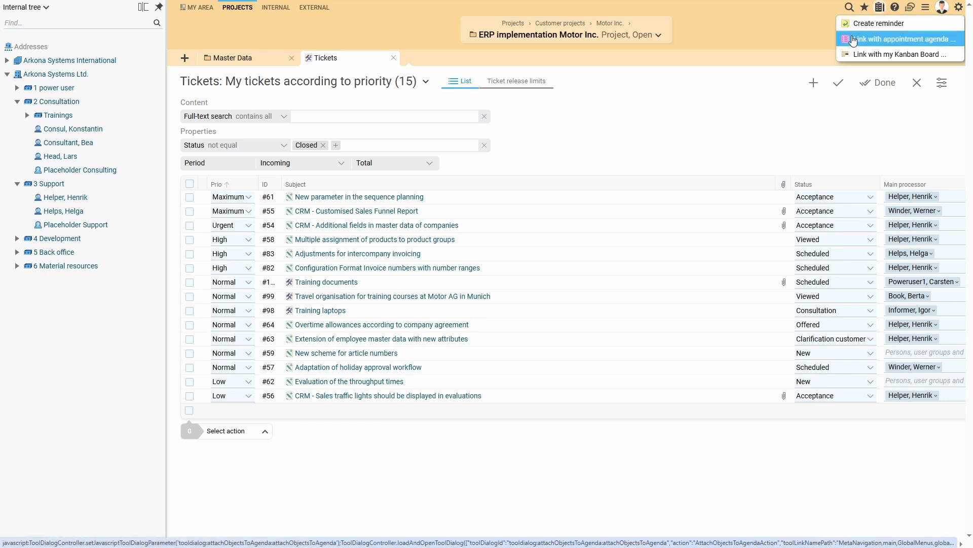
left_click(830, 26)
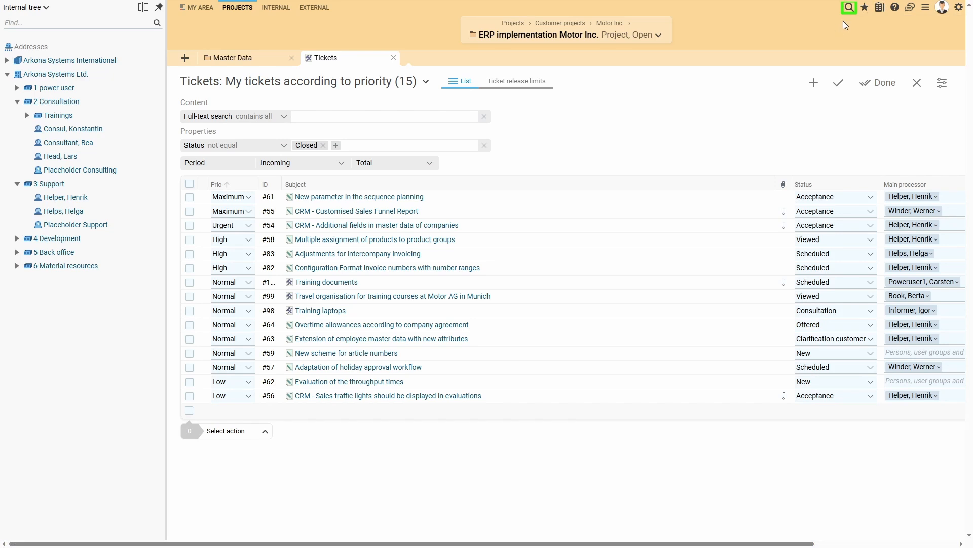
Search all object types for "relaunch" with the global search and open the full results view
left_click(849, 7)
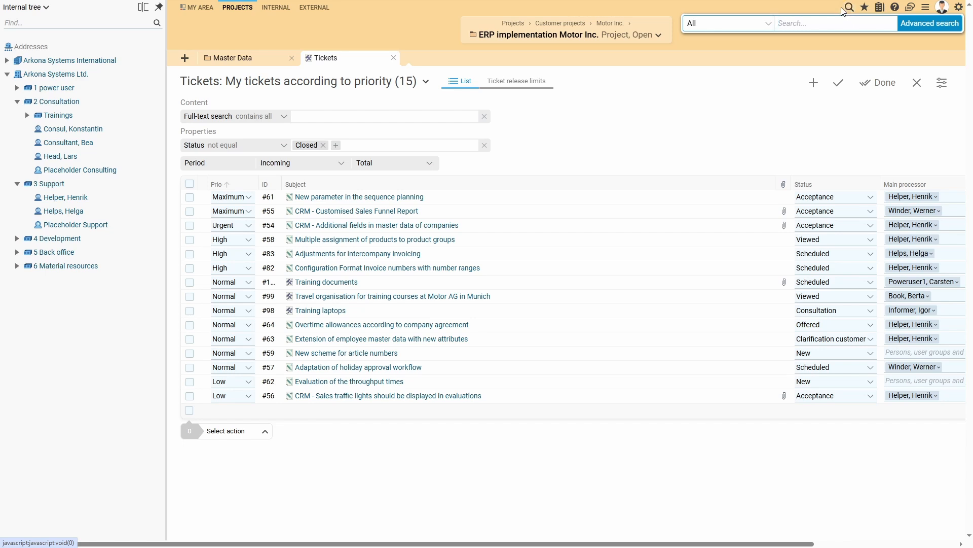
left_click(768, 25)
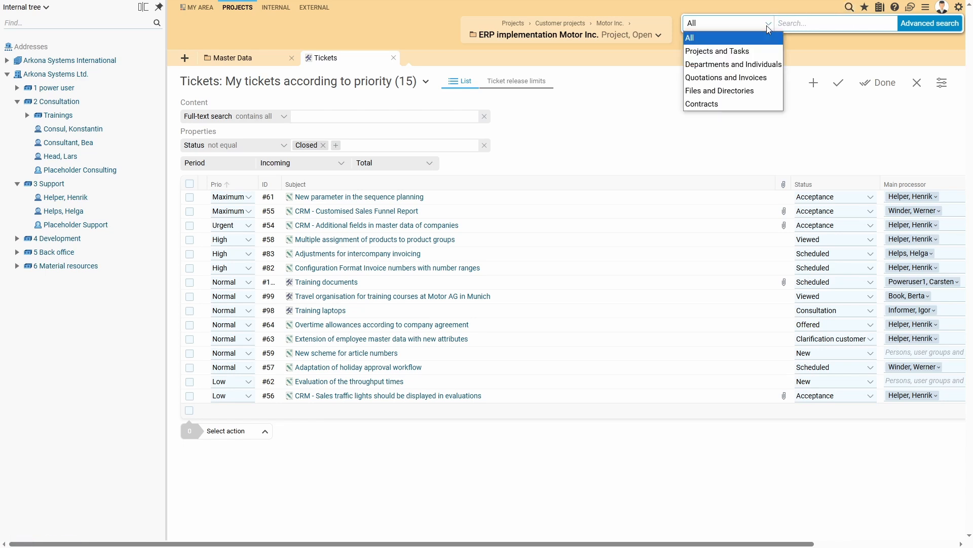
left_click(799, 25)
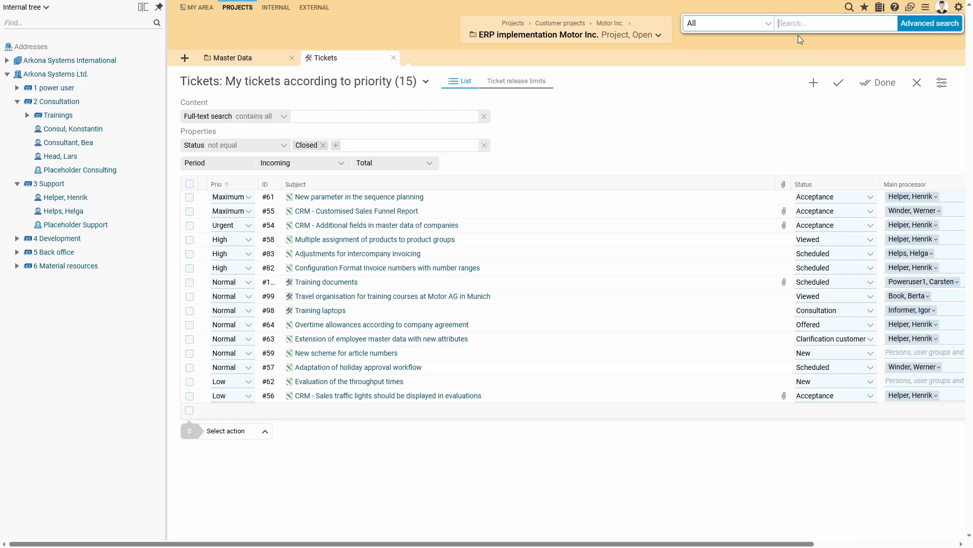
type("relaunch")
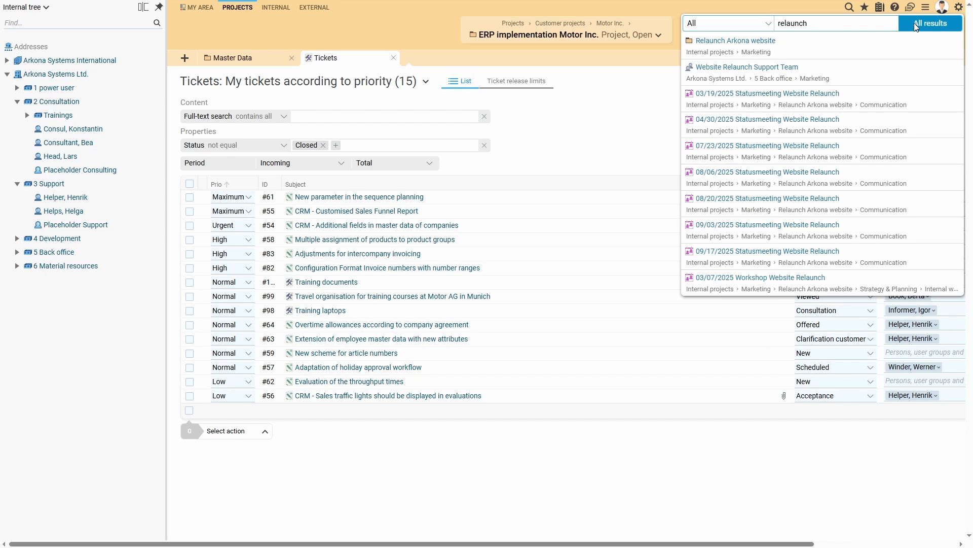
left_click(915, 24)
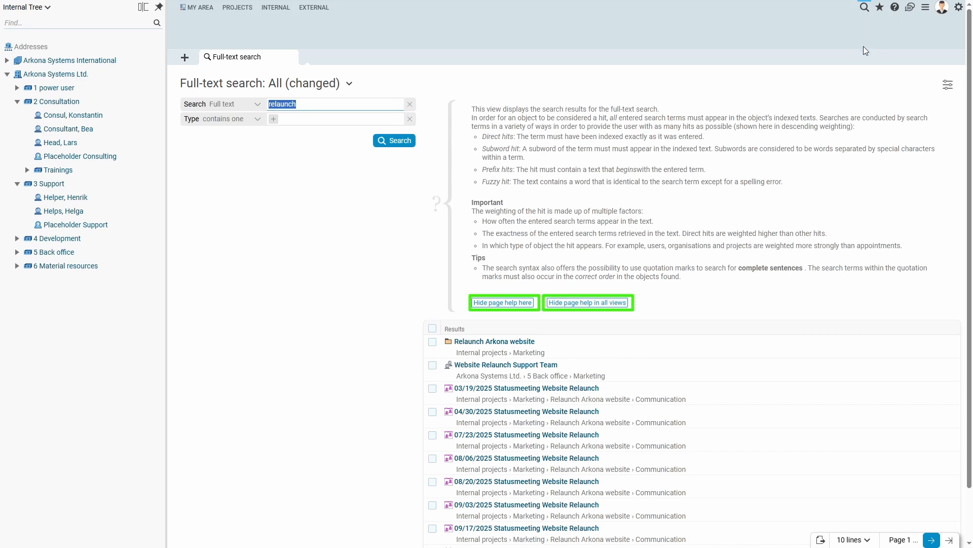
Hide the page help for the full-text search view only, and open the personal settings
left_click(503, 302)
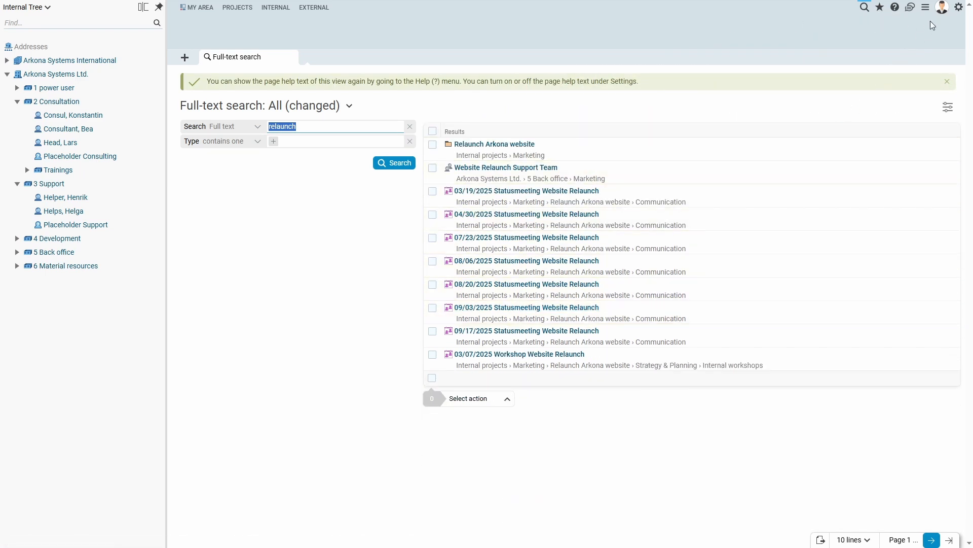
left_click(942, 8)
left_click(938, 55)
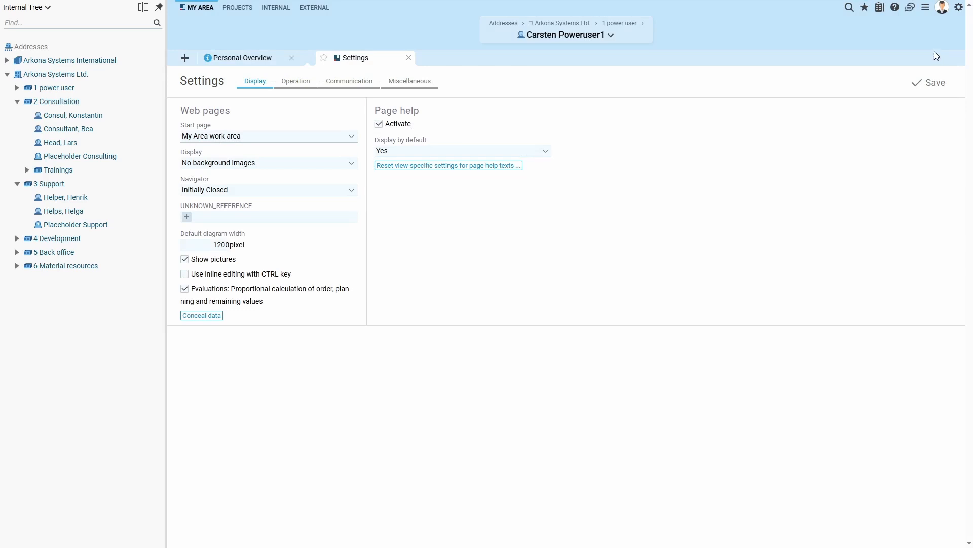
Open the help documentation, look through the Getting started topics, and open the video tutorials page
left_click(895, 8)
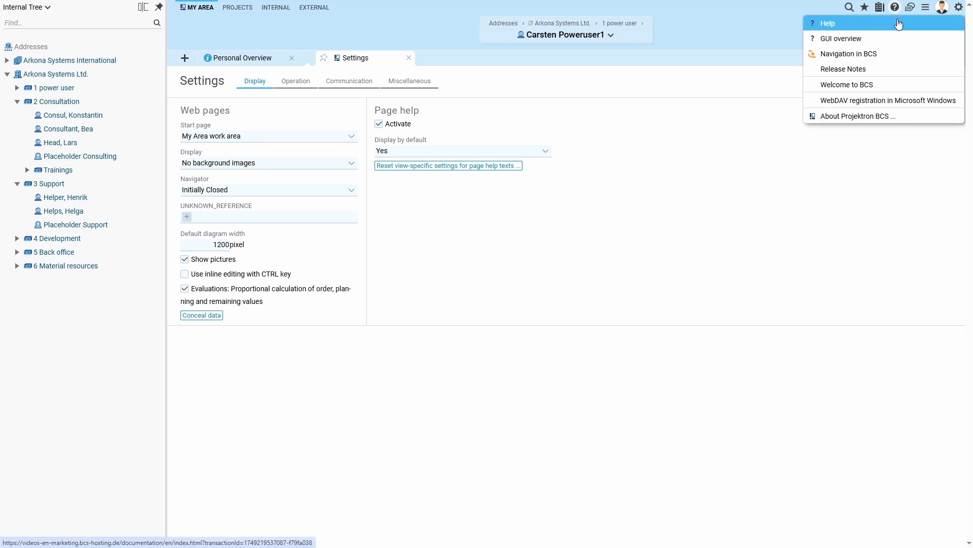
left_click(898, 24)
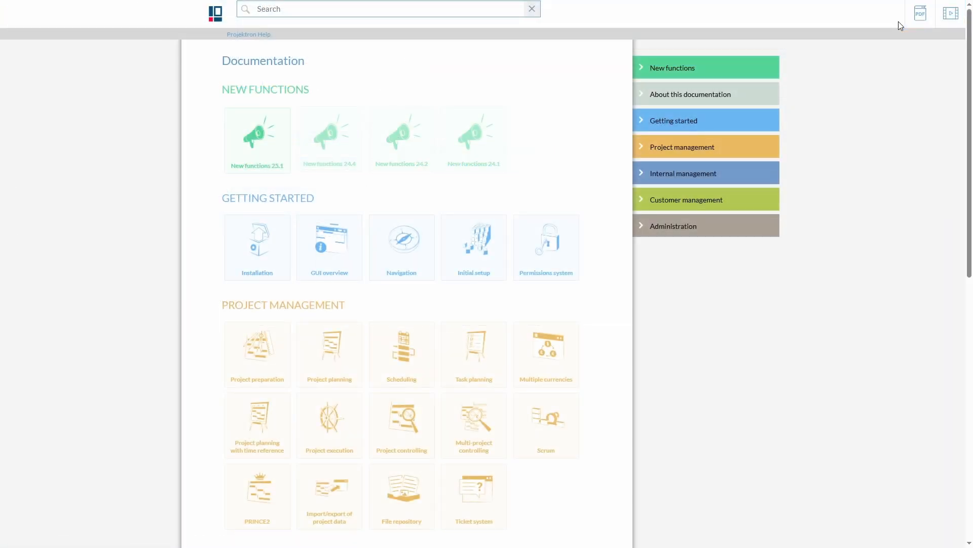
left_click(645, 123)
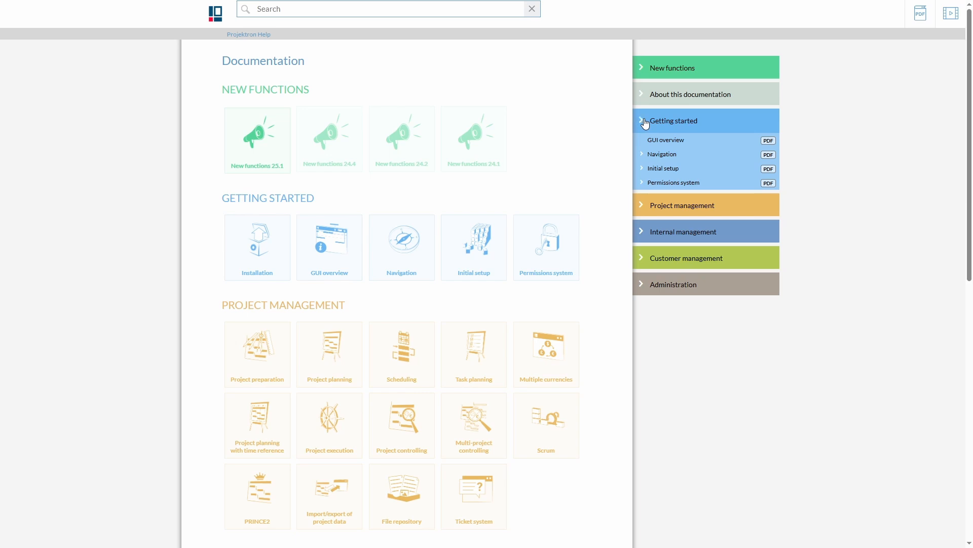
left_click(645, 124)
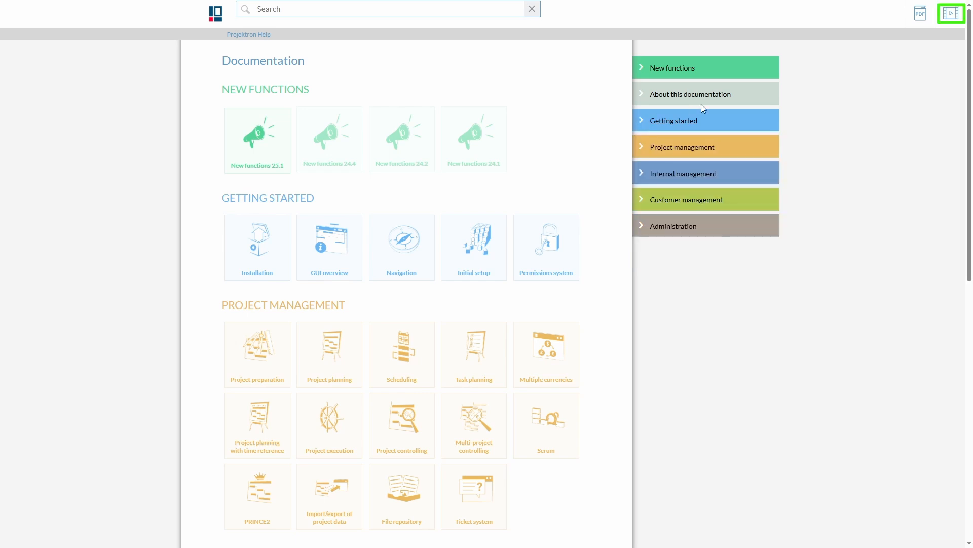
left_click(952, 14)
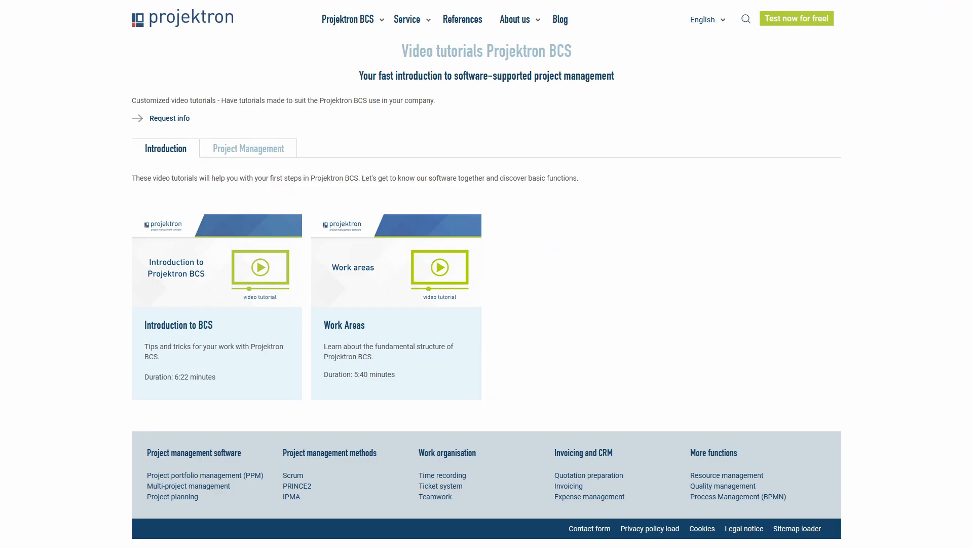